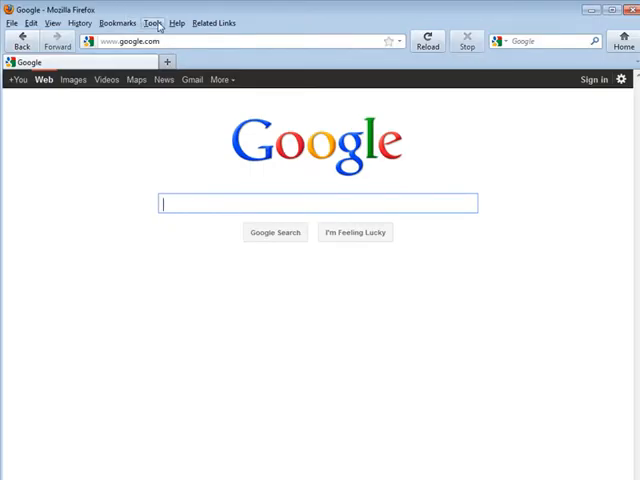
# - Start Firefox Sync setup from Tools > Set Up Sync and reposition its window
pyautogui.click(153, 23)
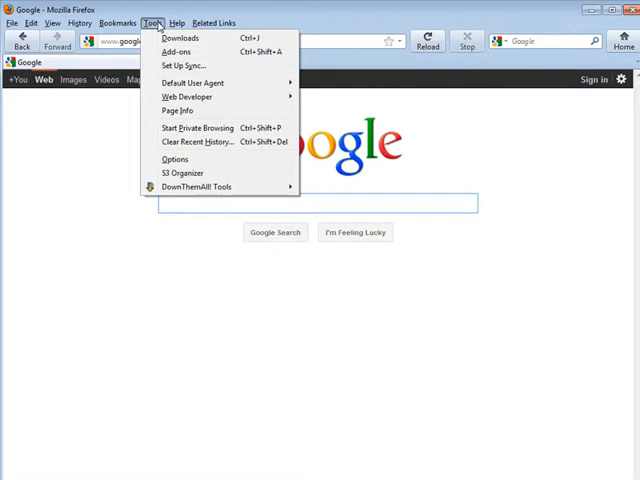
pyautogui.click(181, 66)
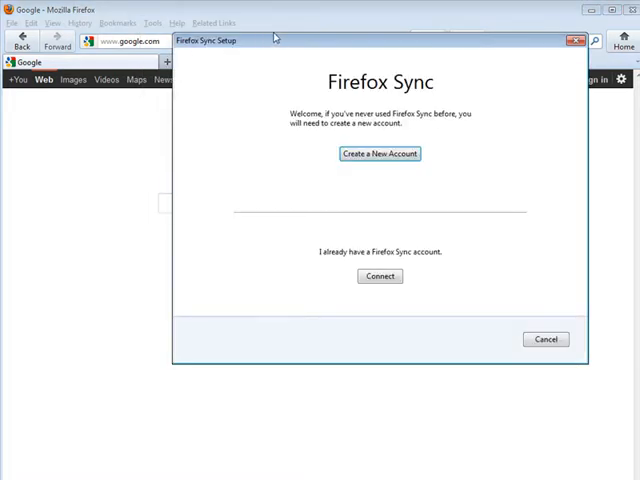
pyautogui.moveTo(275, 38); pyautogui.dragTo(240, 62)
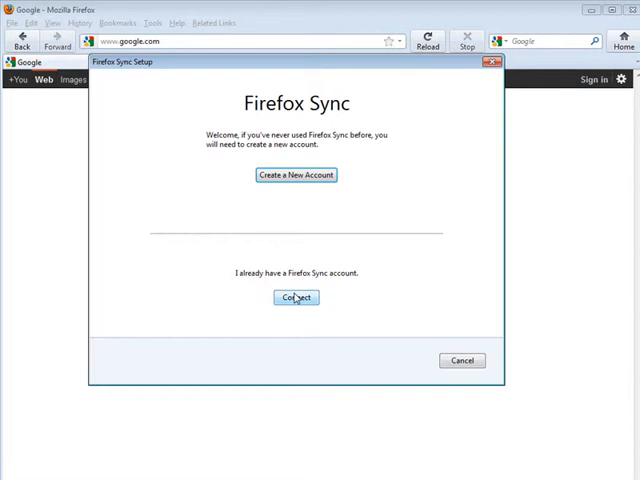
# - Begin a new Sync account on the standard Firefox Sync Server, enter the email, and view the Terms of Service
pyautogui.click(305, 178)
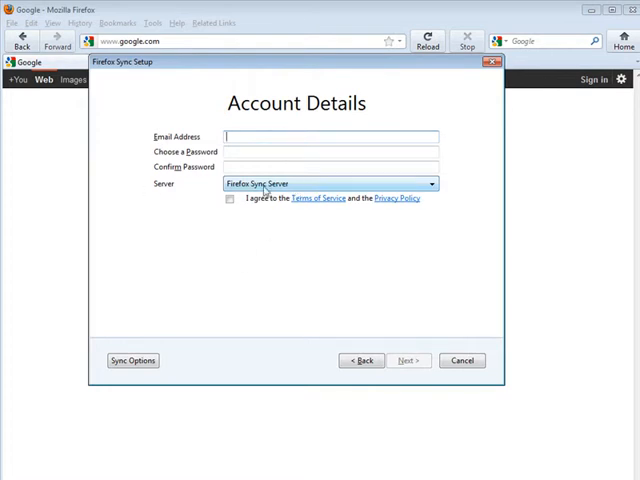
pyautogui.click(431, 185)
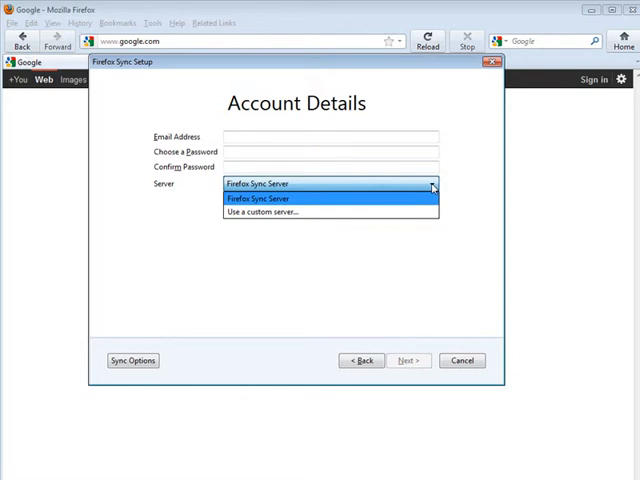
pyautogui.click(432, 186)
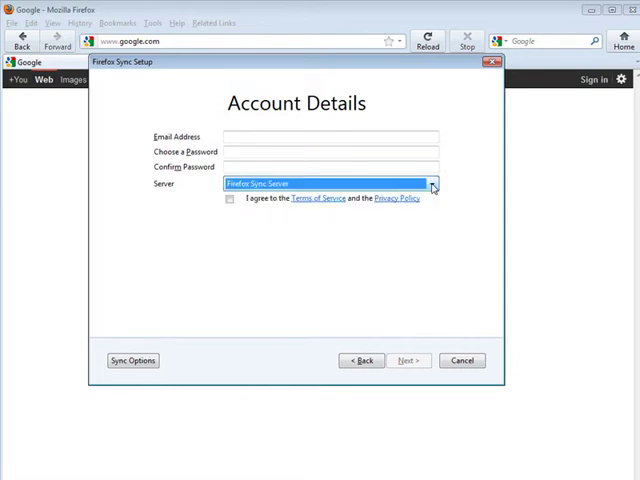
pyautogui.click(217, 265)
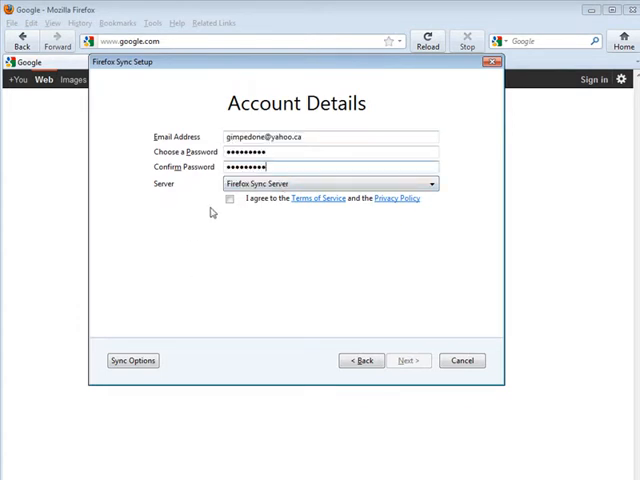
pyautogui.click(310, 199)
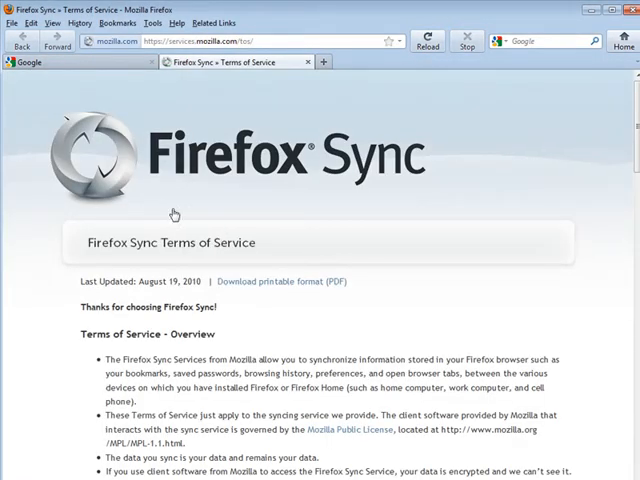
# - Return to the setup tab, agree to the Terms of Service and continue to the Sync Key page
pyautogui.click(60, 62)
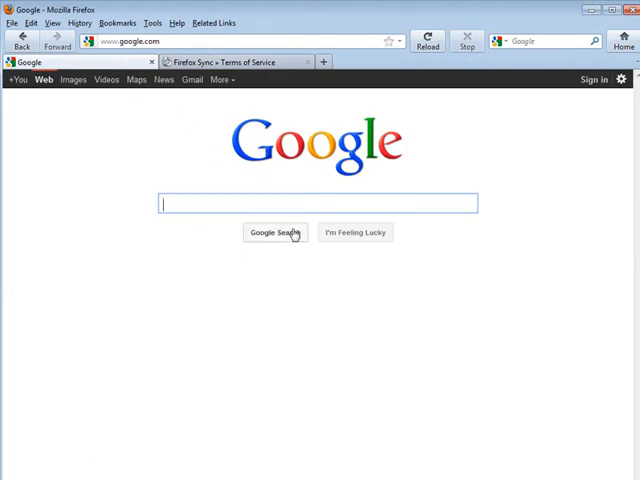
pyautogui.click(230, 198)
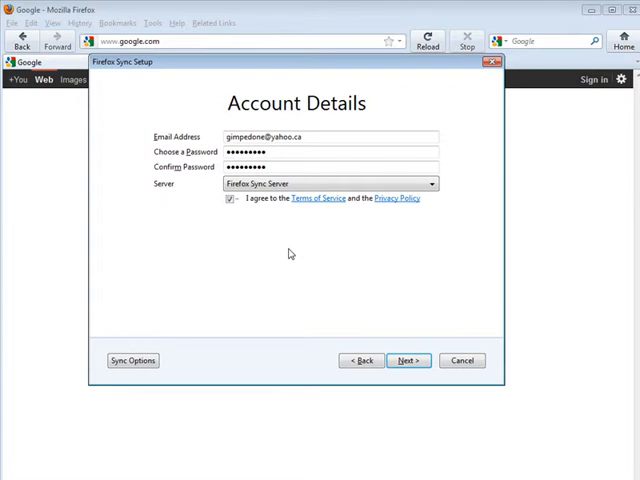
pyautogui.click(408, 360)
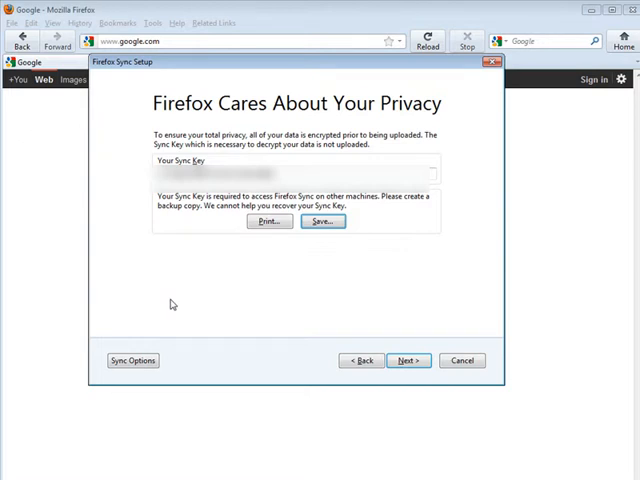
# - Save the Sync Key as Firefox Sync Key.html in the backup folder and continue to Setup Complete
pyautogui.click(323, 222)
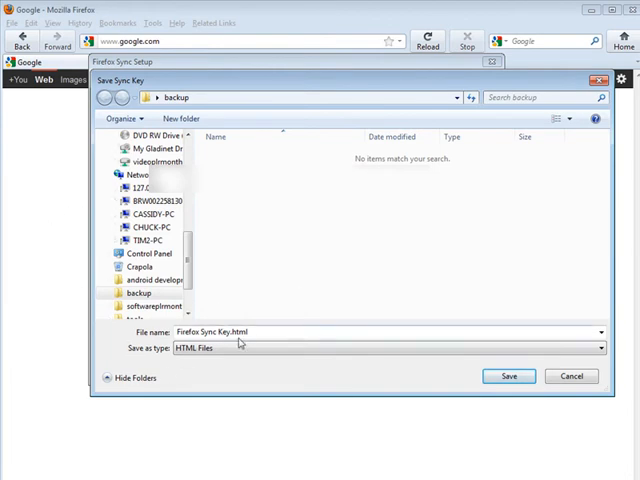
pyautogui.click(509, 376)
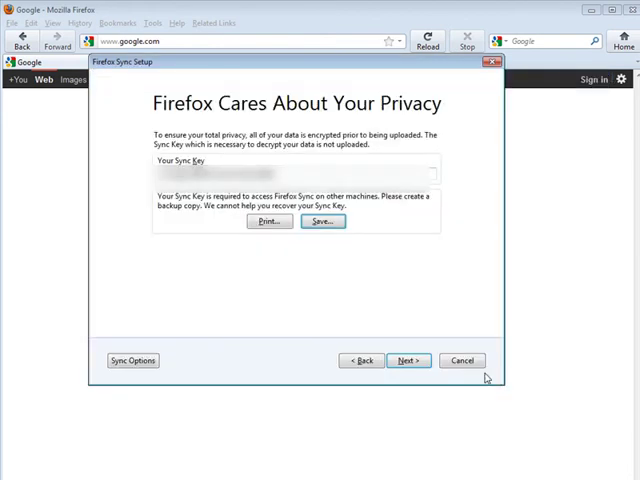
pyautogui.click(408, 360)
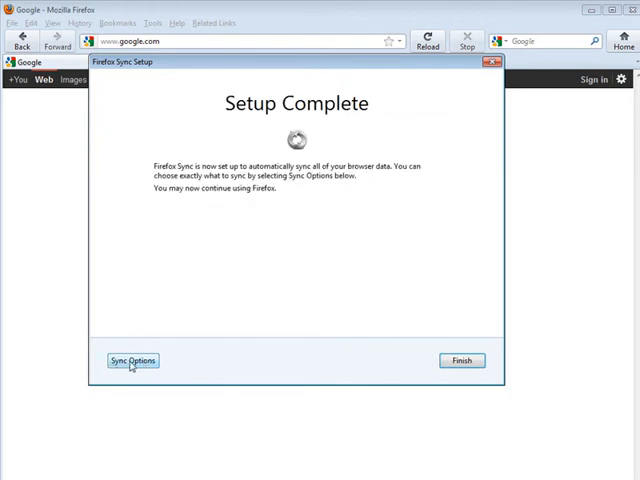
# - In Sync Options, switch off History and Tabs so only Bookmarks, Passwords and Preferences sync
pyautogui.click(131, 362)
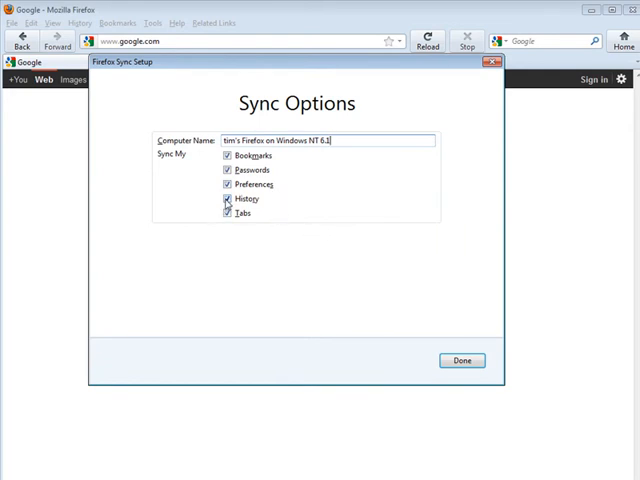
pyautogui.click(227, 199)
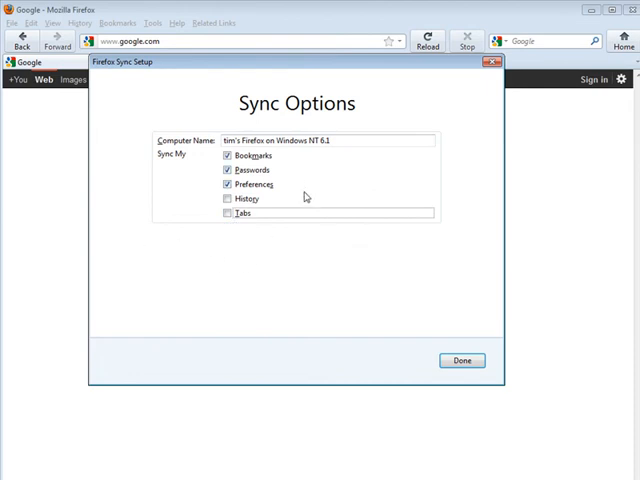
# - Confirm the sync options with Done and finish setup, loading the Welcome to Firefox Sync page
pyautogui.click(462, 360)
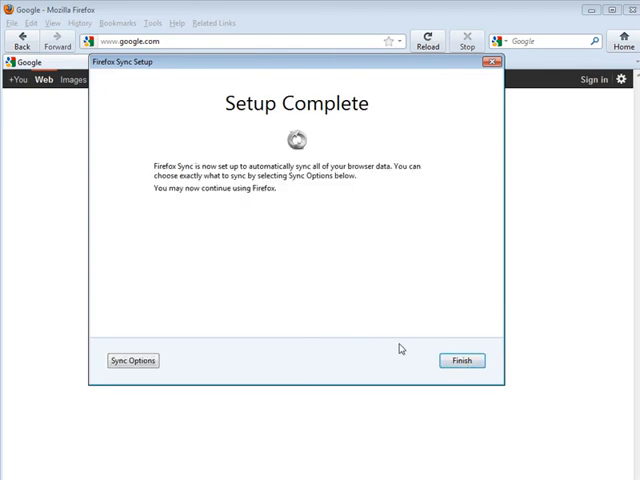
pyautogui.click(450, 362)
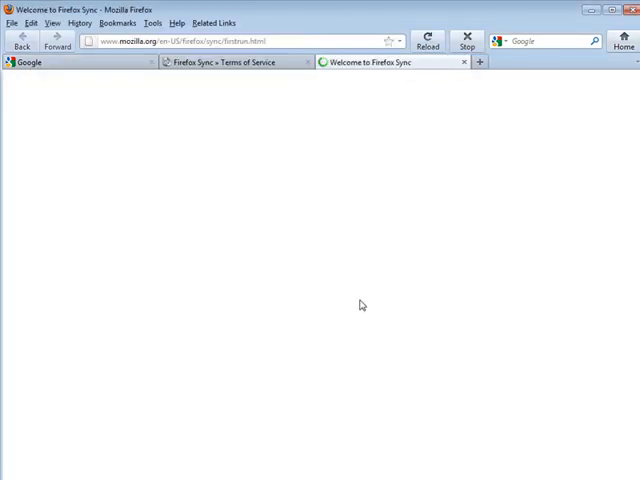